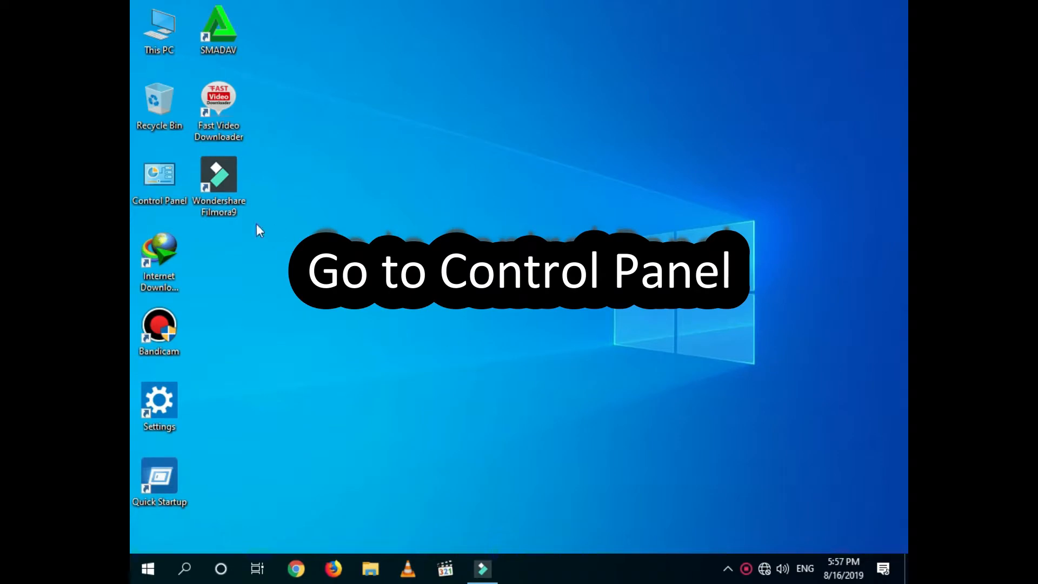
Step: Open BitLocker Drive Encryption from Control Panel's System and Security page
double_click(161, 185)
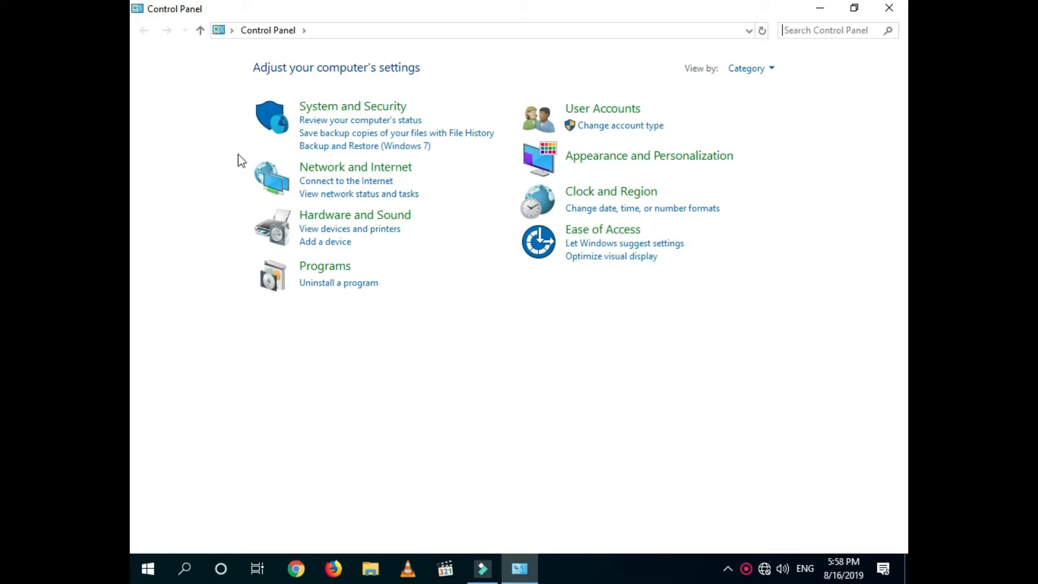
click(338, 111)
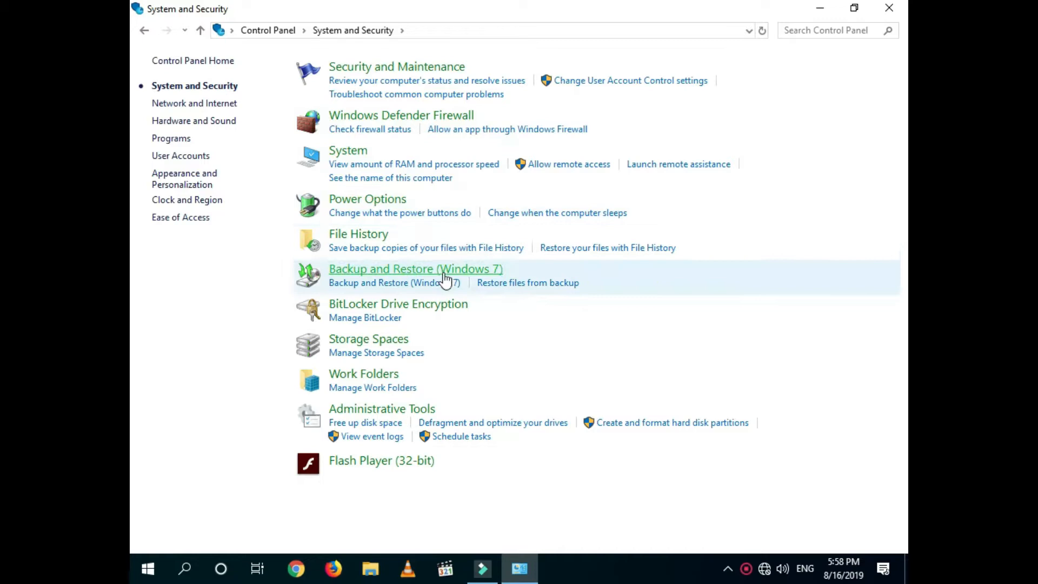
click(438, 307)
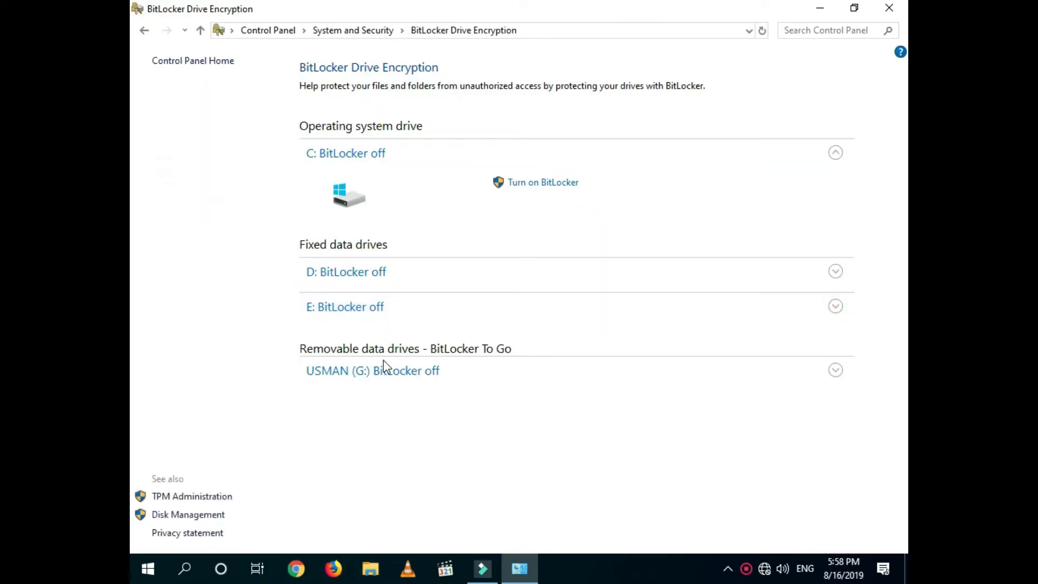
Step: Turn on BitLocker for removable drive G:
click(835, 372)
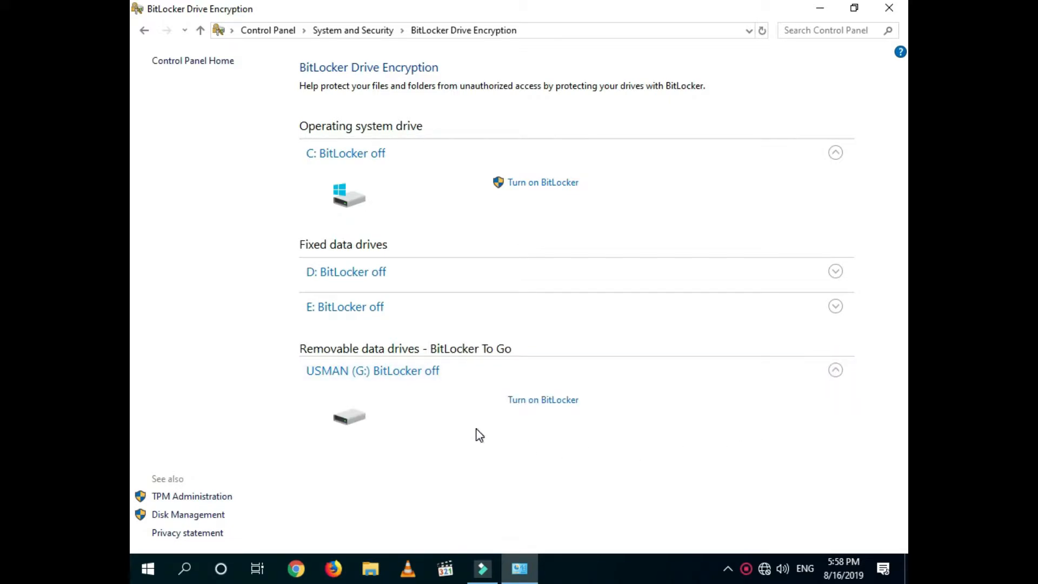
click(530, 400)
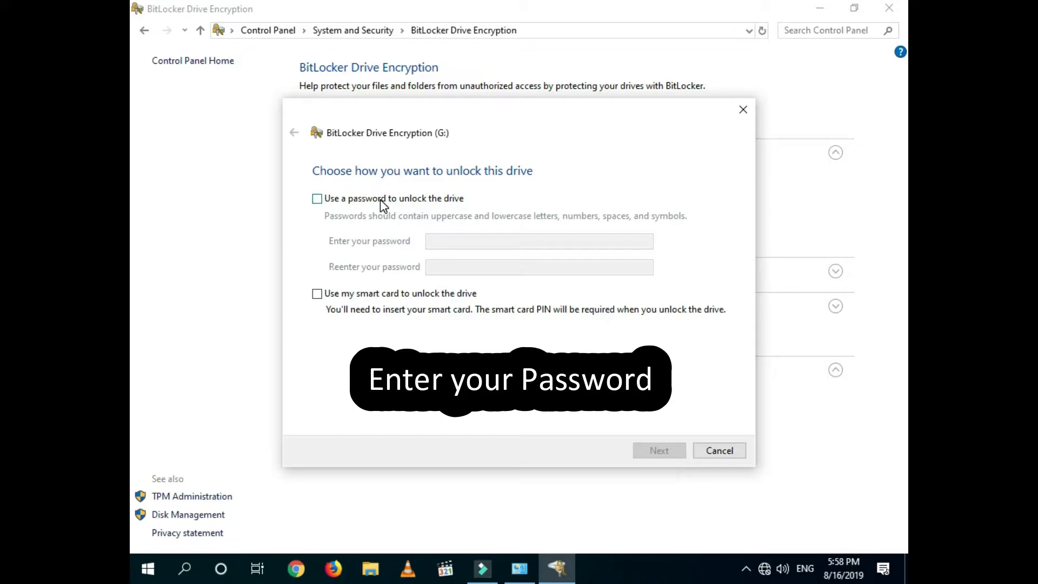
Step: Choose password unlocking for drive G:, then enter and confirm the drive password
click(379, 200)
click(454, 240)
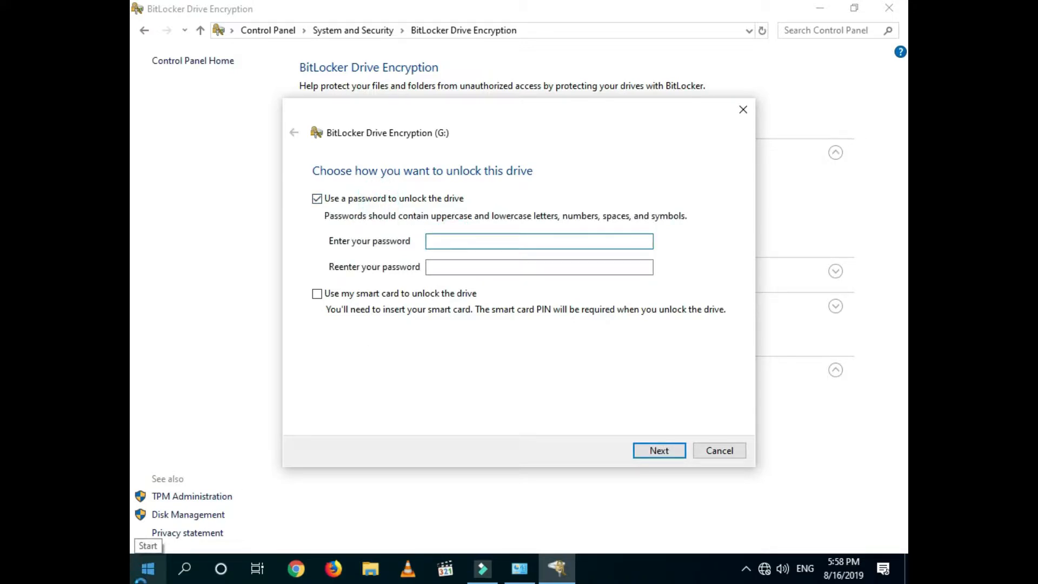
text(•••••••)
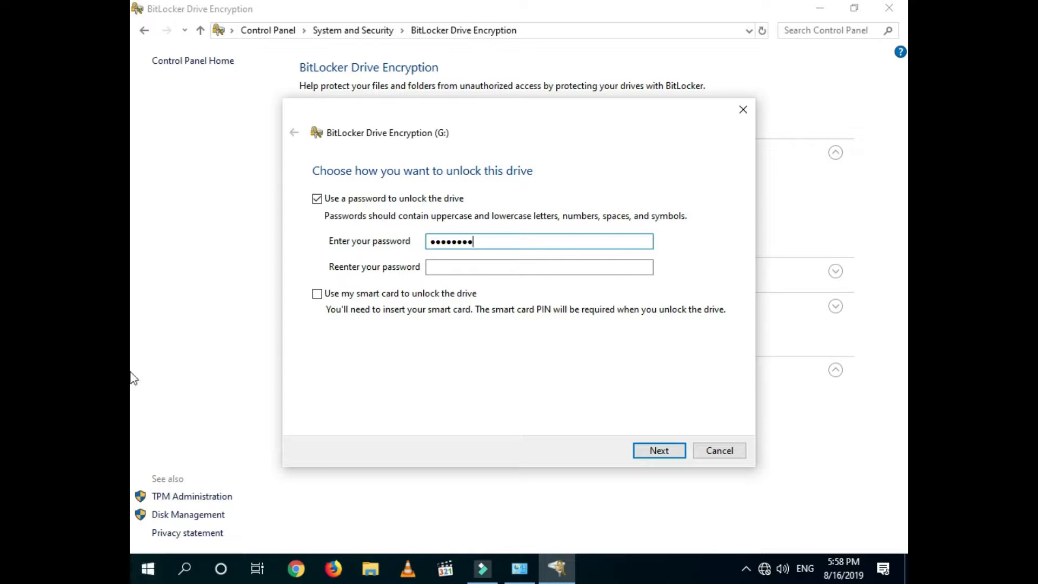
click(446, 266)
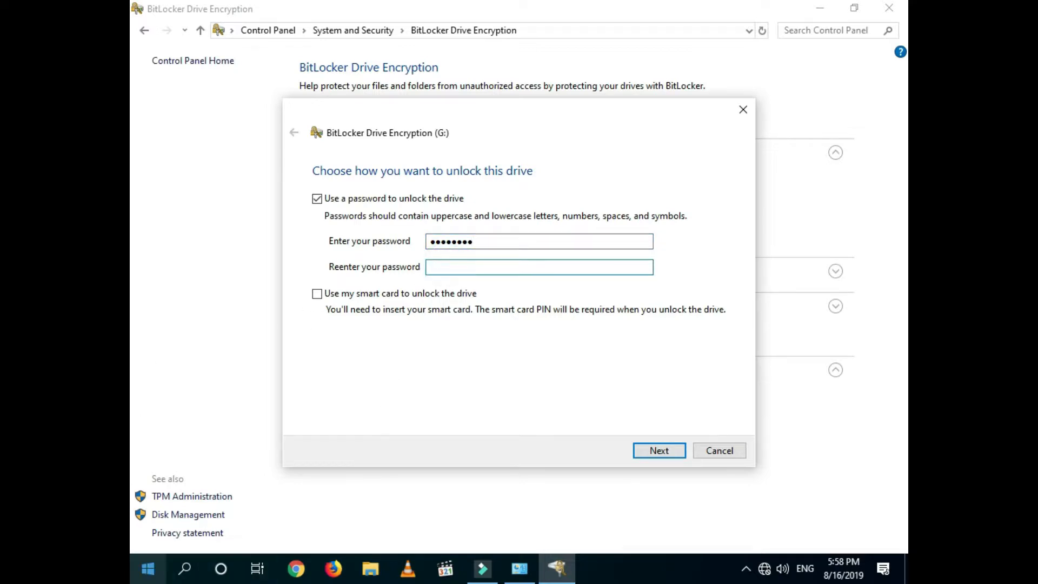
text(••••••)
Step: Save the G: drive's BitLocker recovery key to a text file in Documents
click(646, 453)
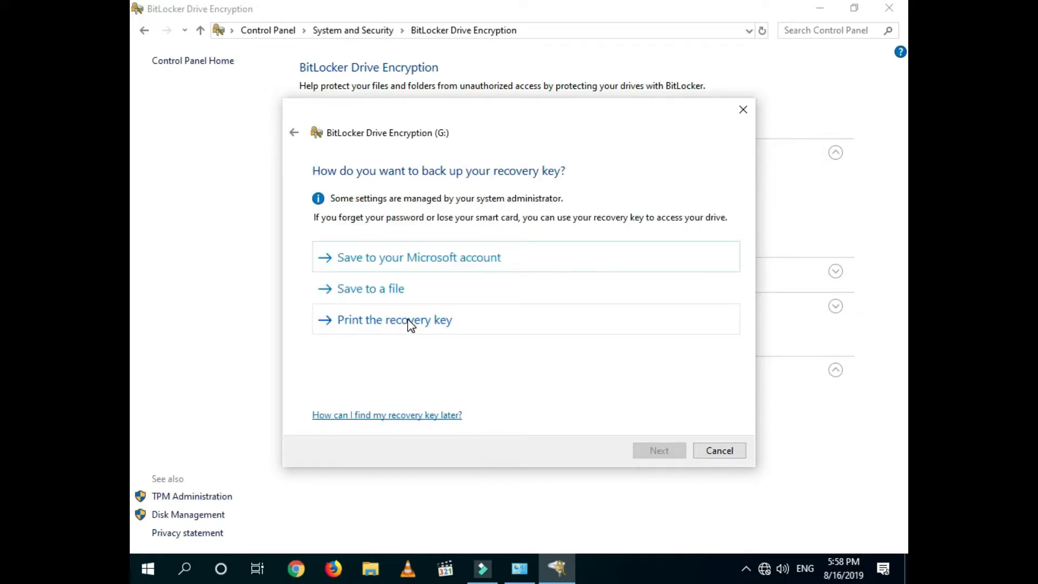
click(469, 290)
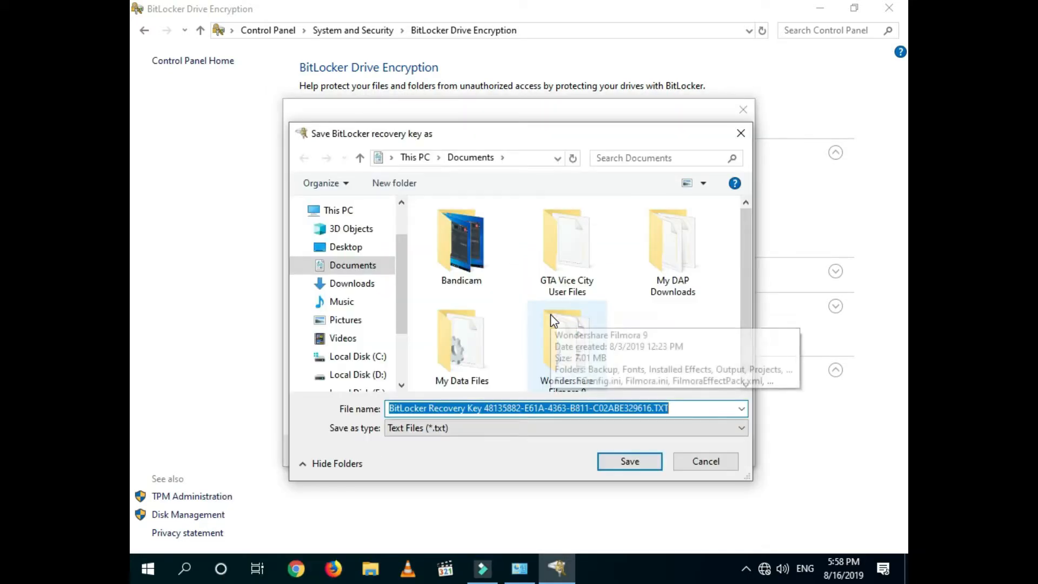
click(641, 459)
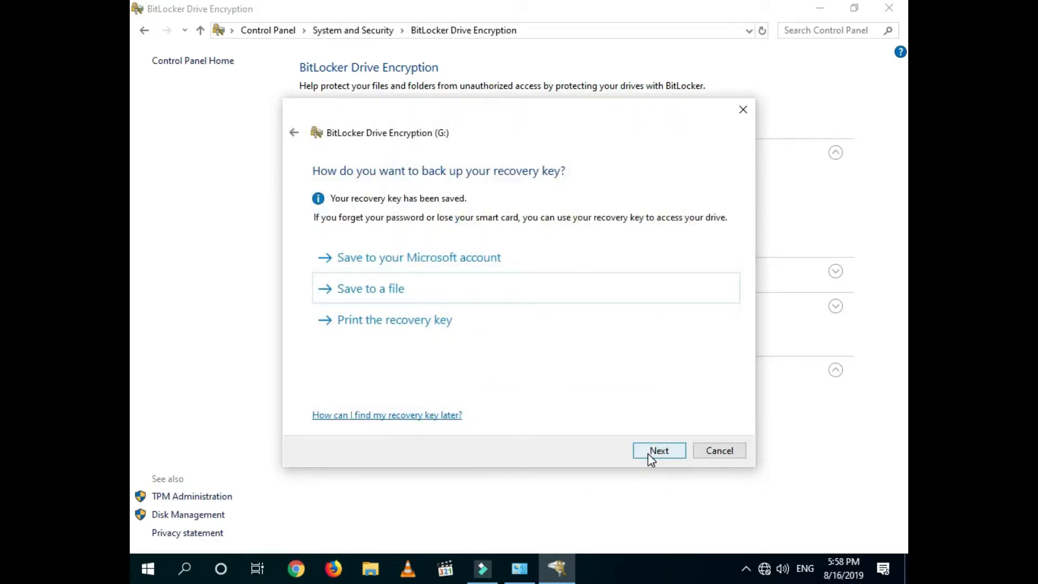
Step: Start encrypting G: using used-disk-space-only and Compatible mode
click(648, 453)
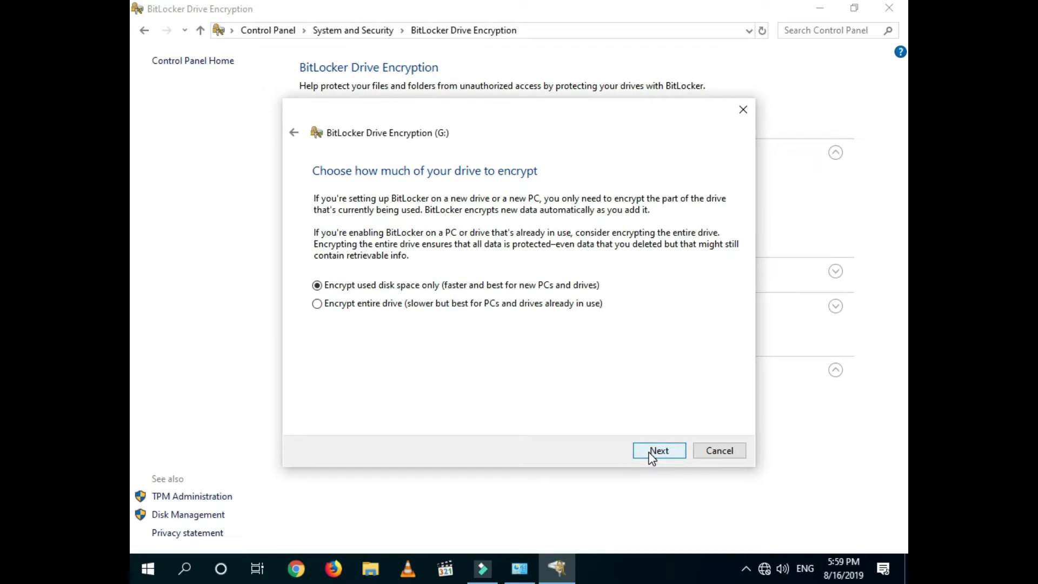
click(661, 451)
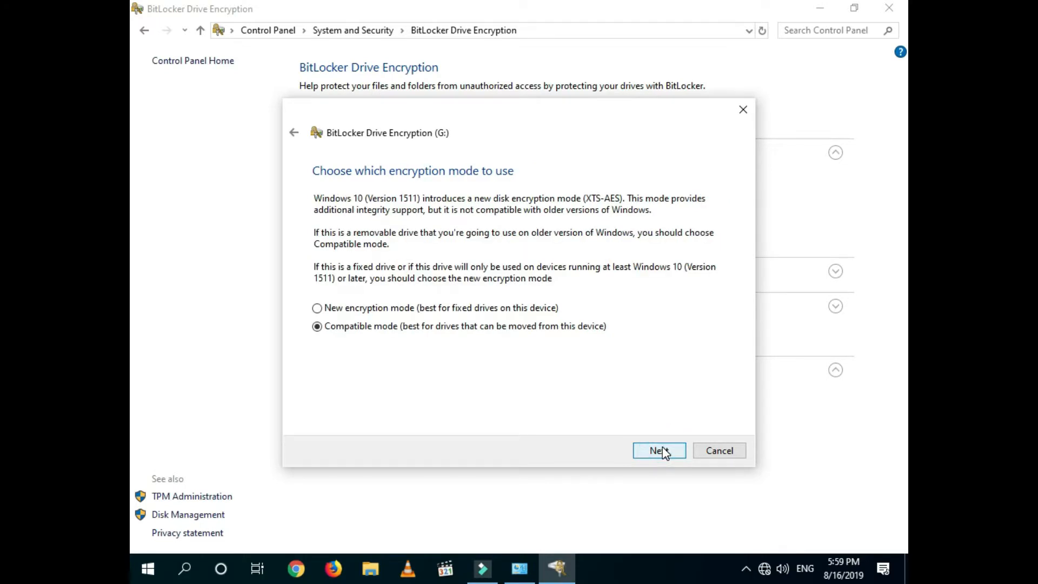
click(664, 452)
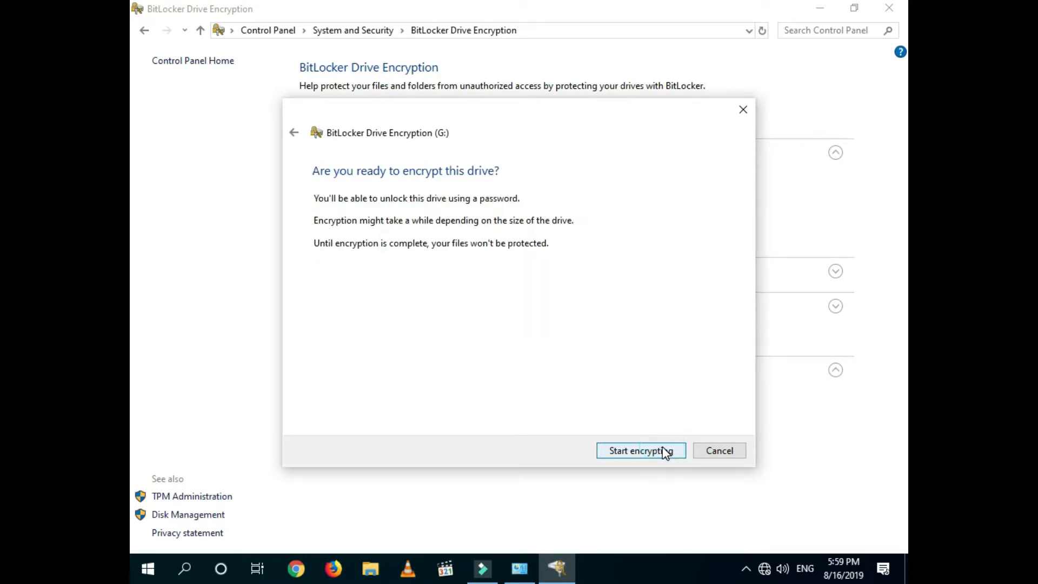
click(664, 451)
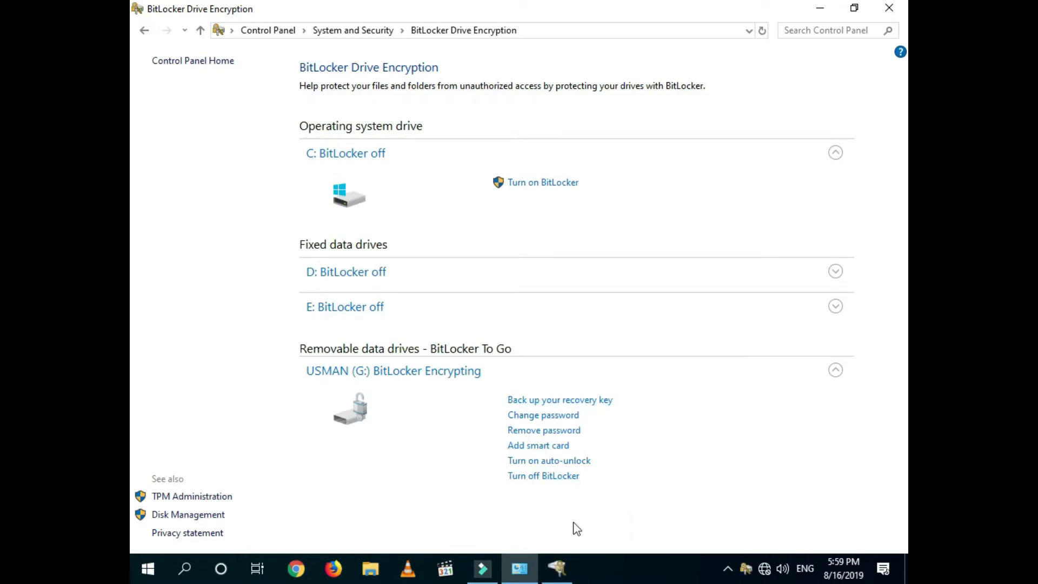
Step: Check encryption progress, dismiss the completion message, and close the BitLocker window
click(558, 572)
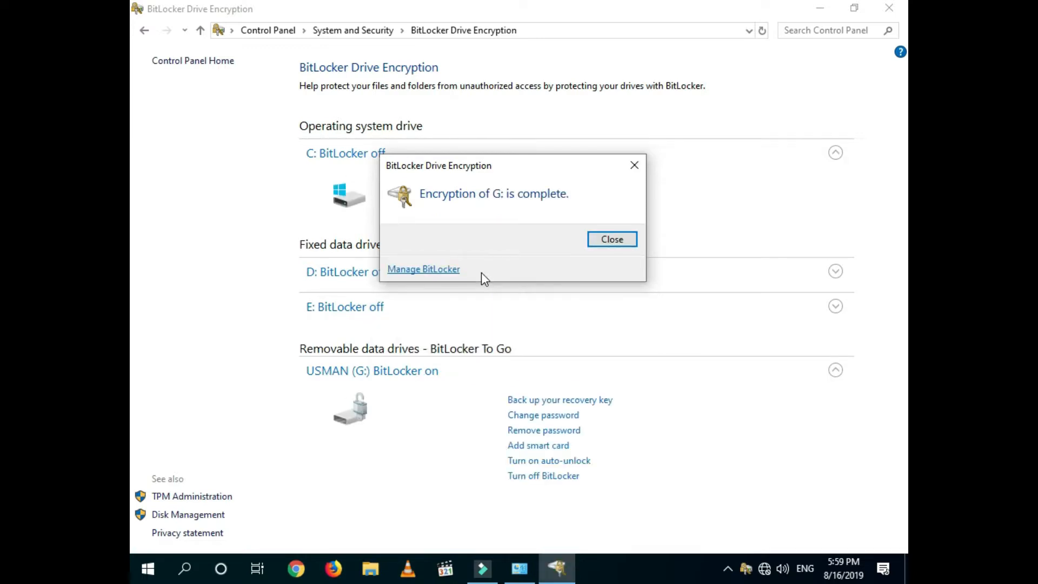
click(593, 240)
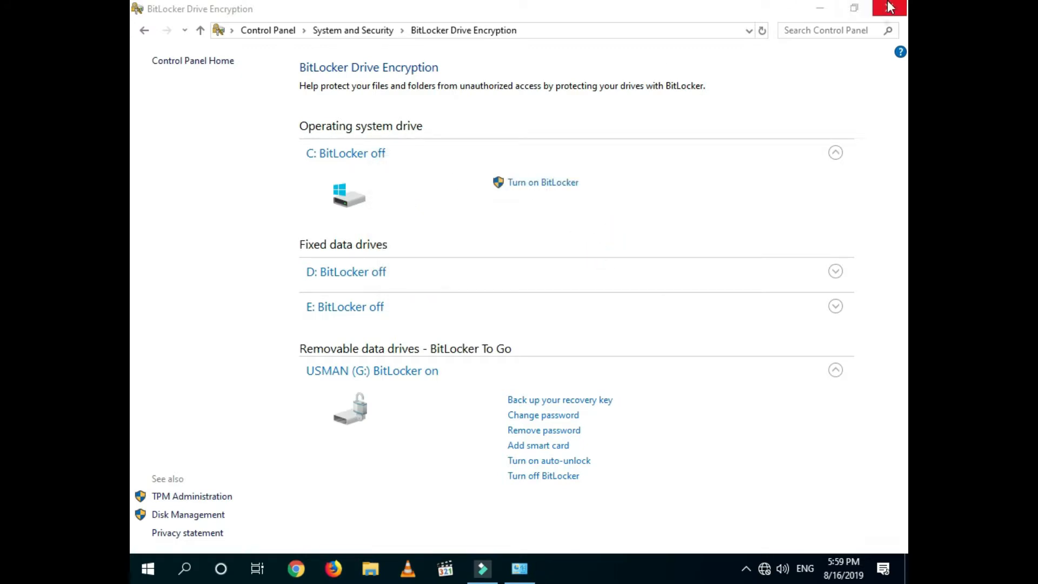
click(889, 8)
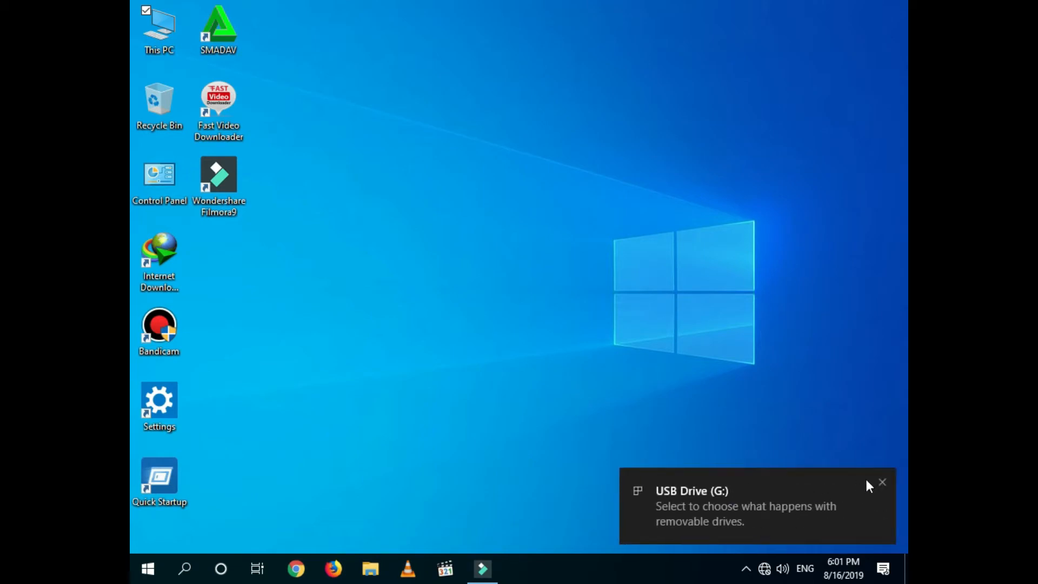
Step: Dismiss the USB notification and open the locked USB Drive (G:) from This PC
click(881, 482)
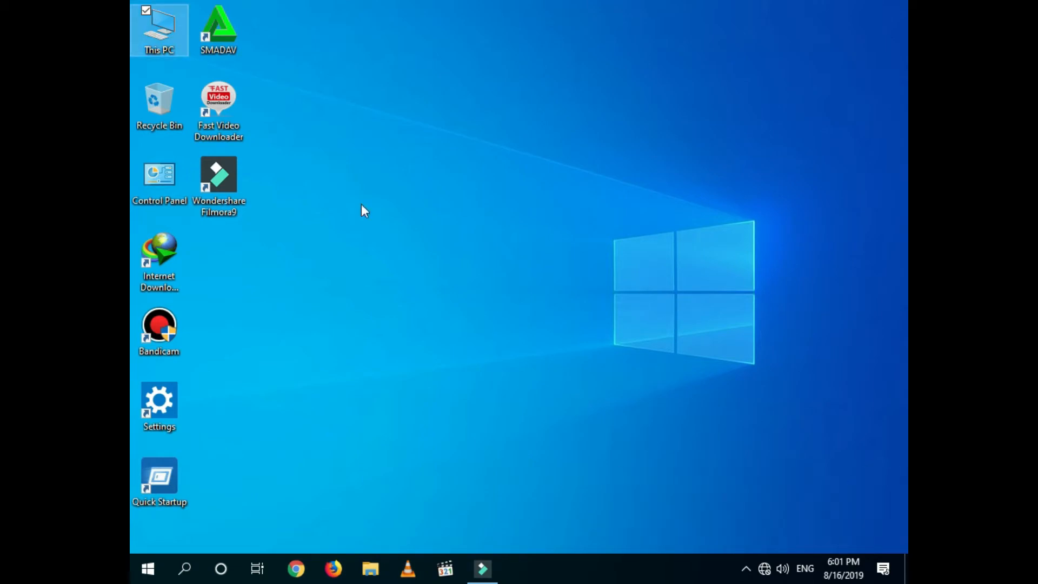
double_click(170, 45)
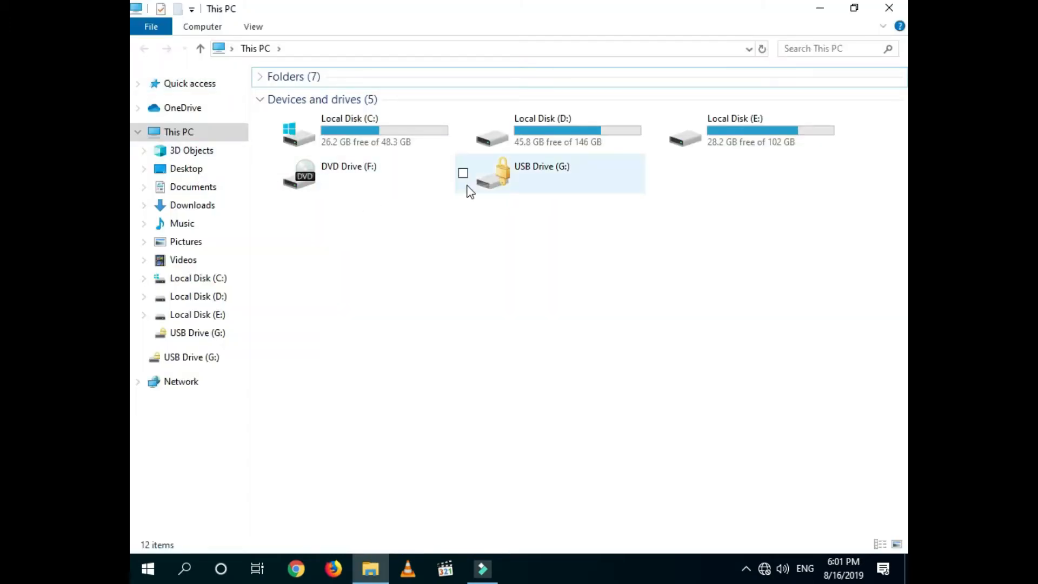
double_click(513, 176)
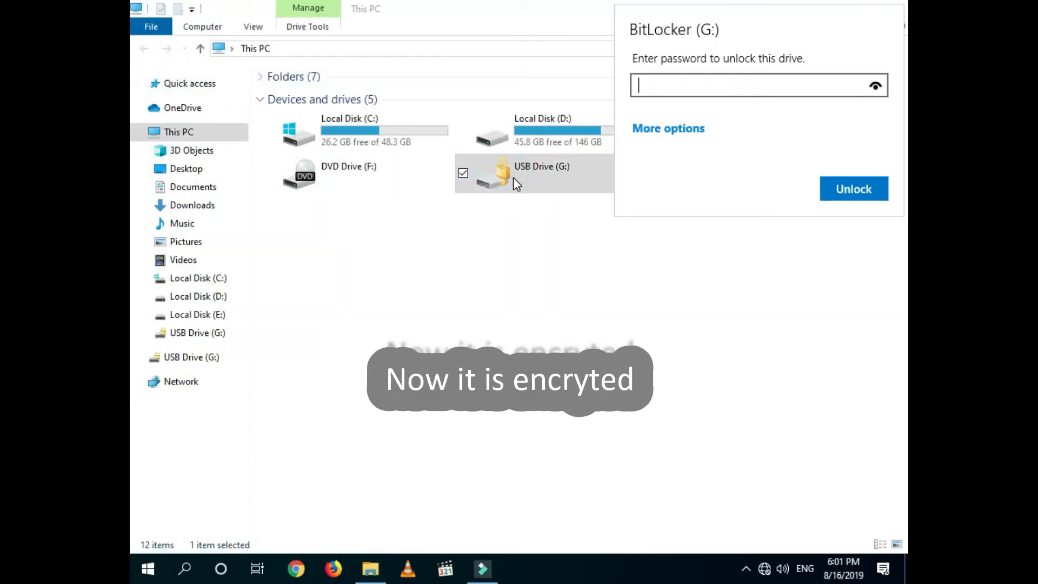
Step: Enter the unlock password and try Unlock, then clear and retype the password
text(123456)
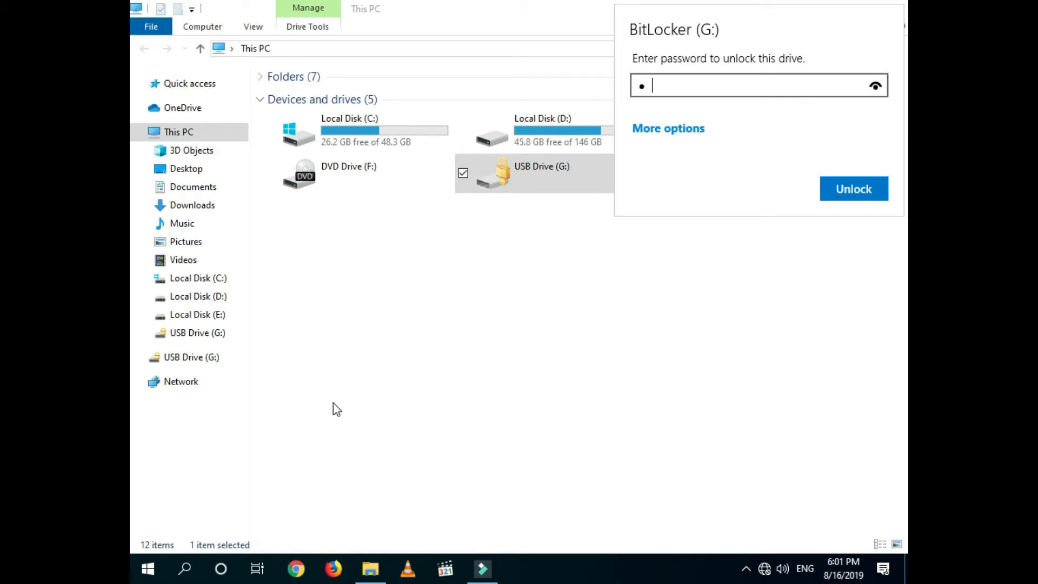
text(78)
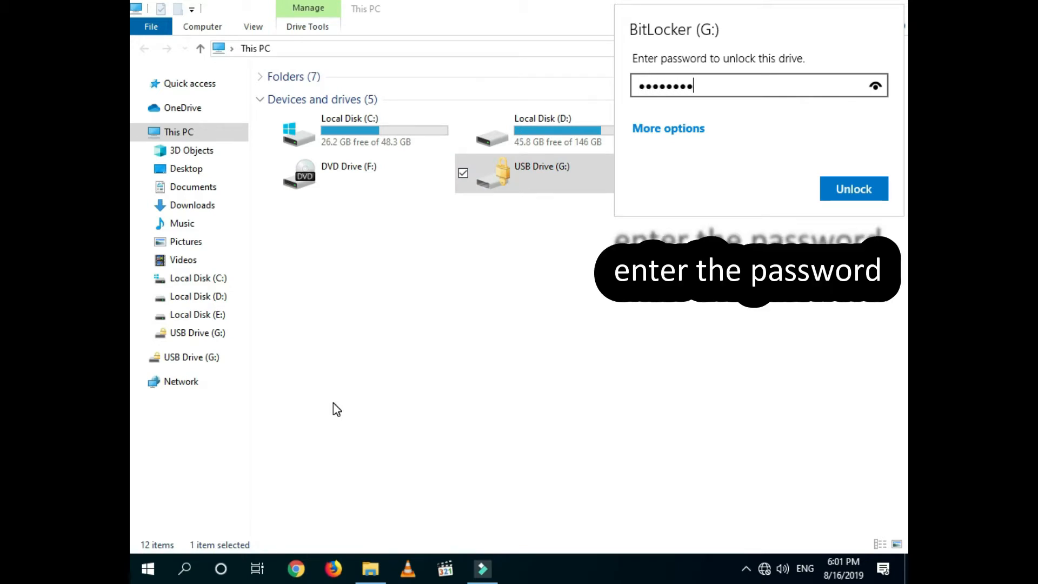
click(844, 188)
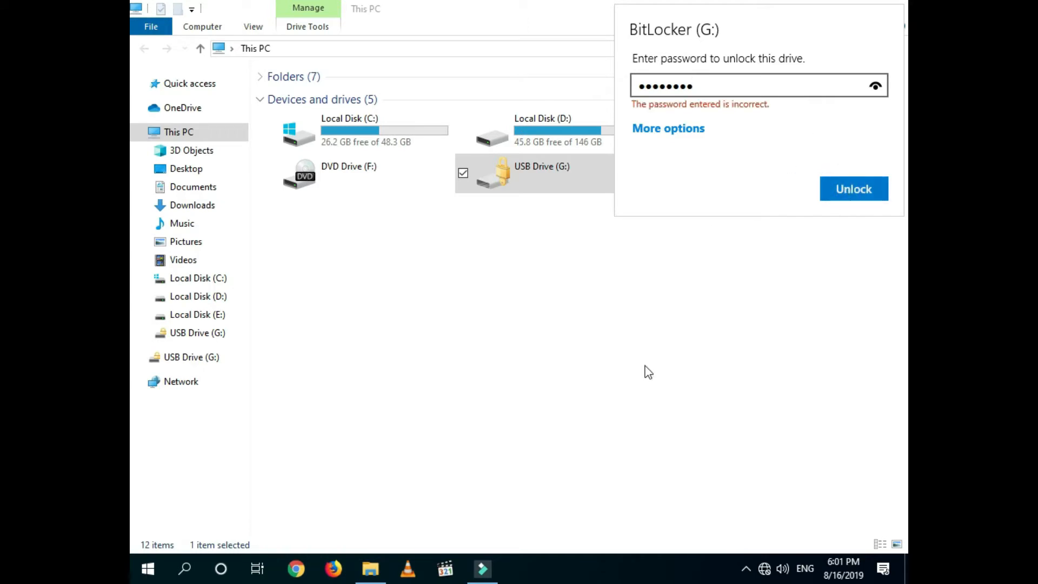
key(BackSpace)
key(BackSpace)
key(BackSpace)
key(BackSpace)
key(BackSpace)
key(BackSpace)
key(BackSpace)
key(BackSpace)
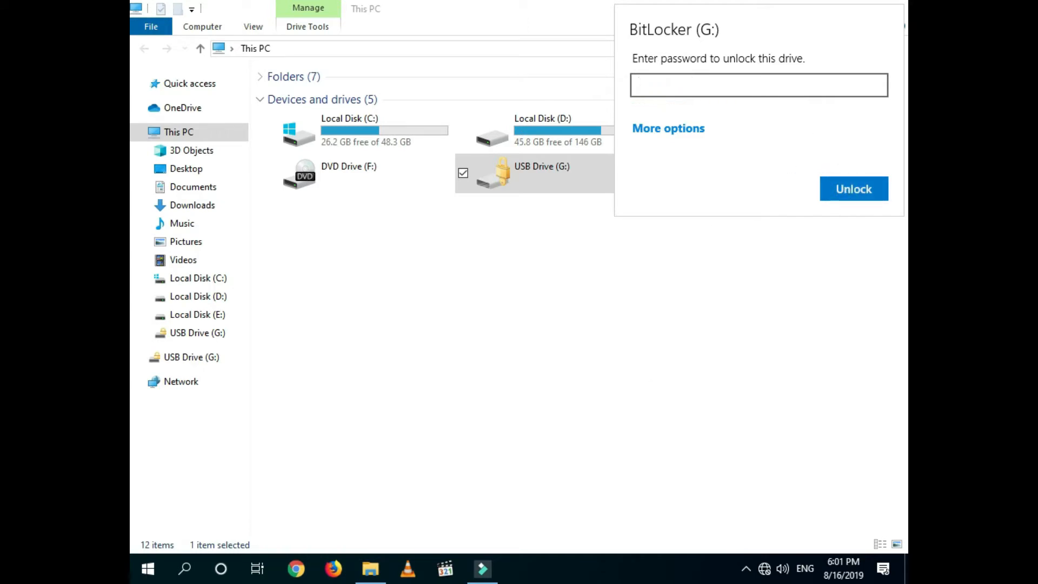
text(1234)
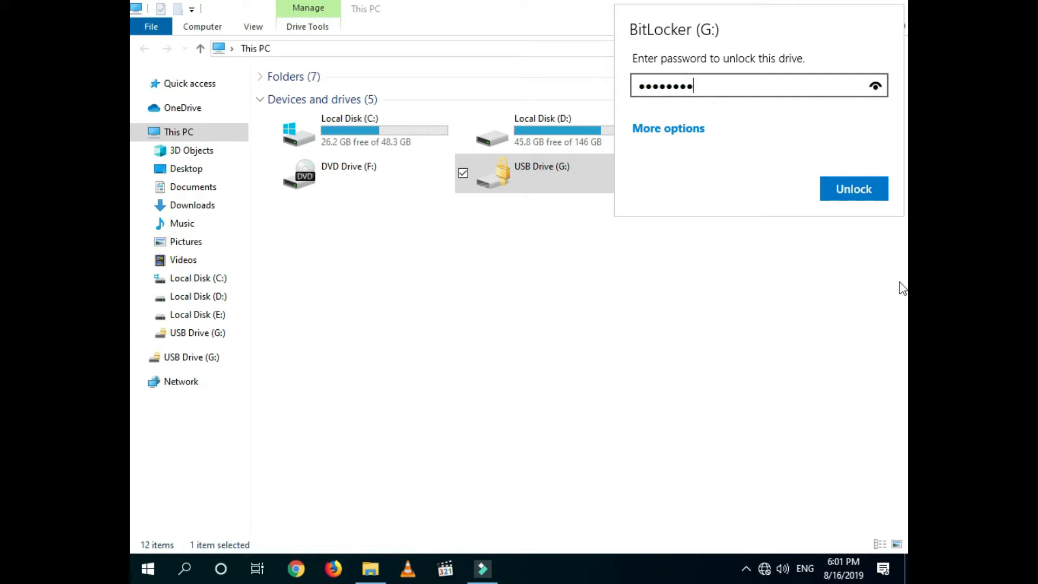
Step: Unlock drive G: with the entered password and open it to see the Word document and Untitled.mp4
click(856, 199)
double_click(557, 164)
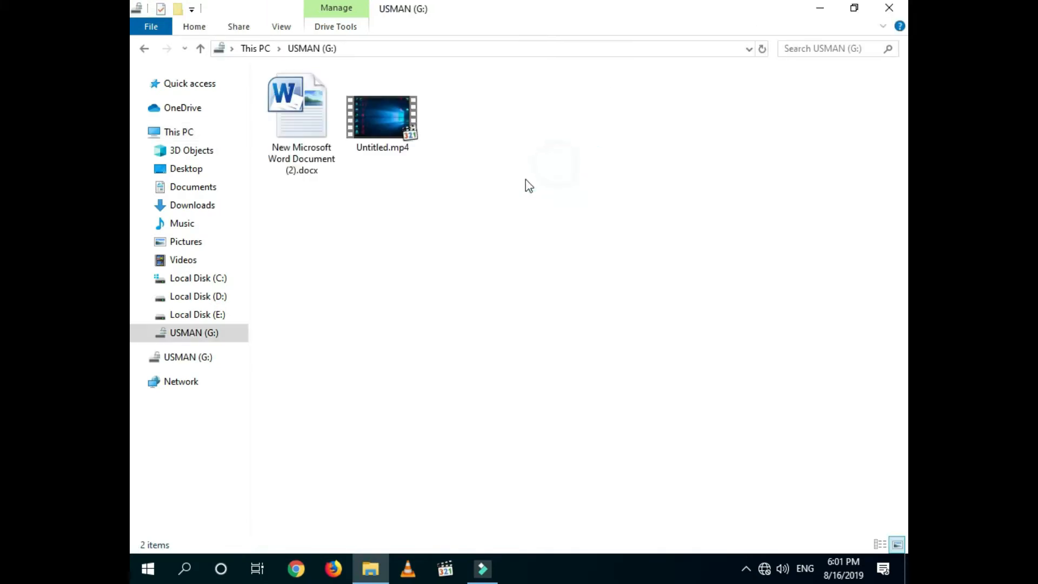
Step: Open the saved BitLocker Recovery Key text file from the Documents folder
click(143, 52)
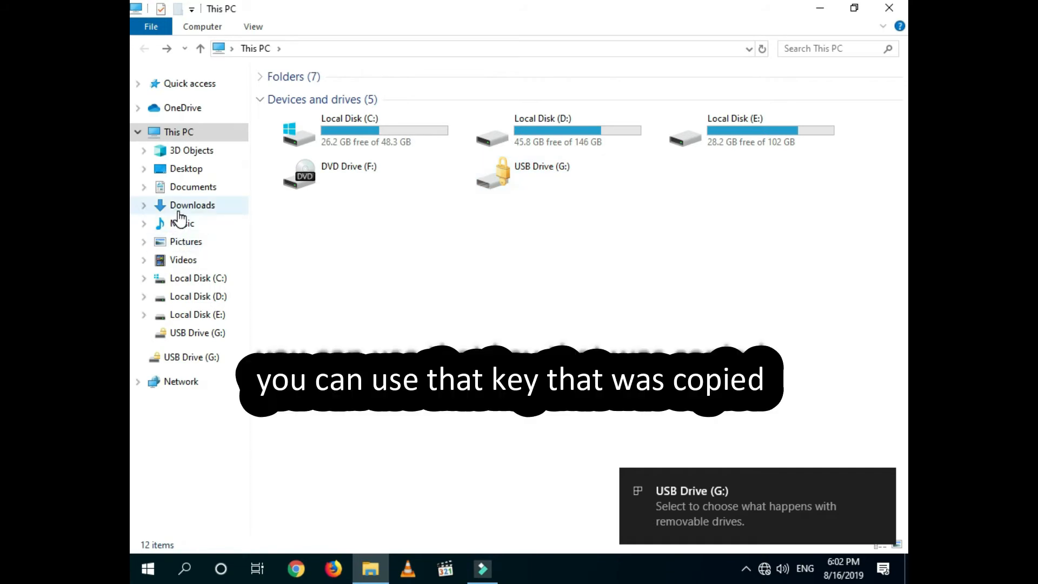
click(187, 187)
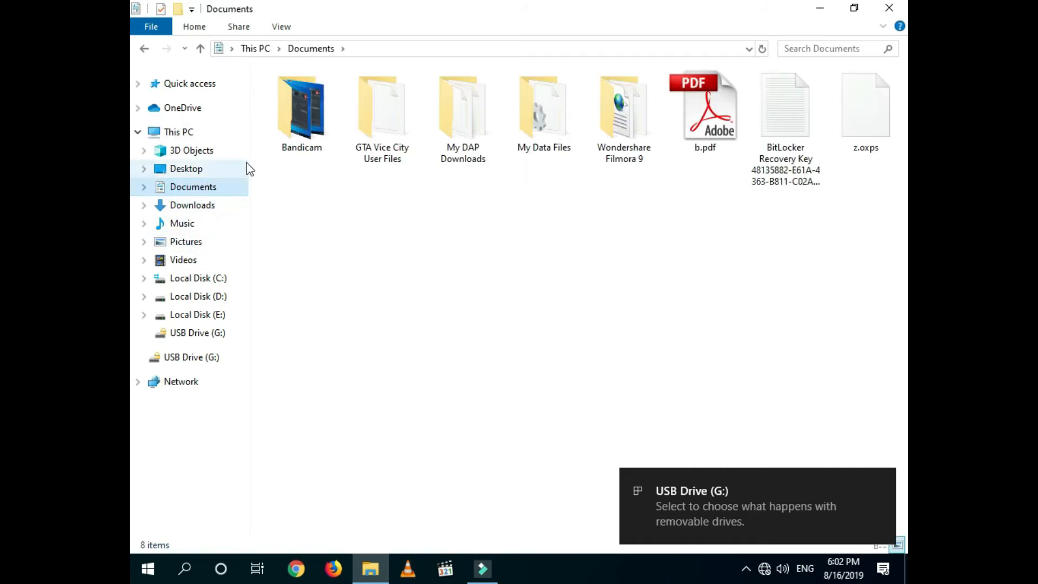
double_click(765, 147)
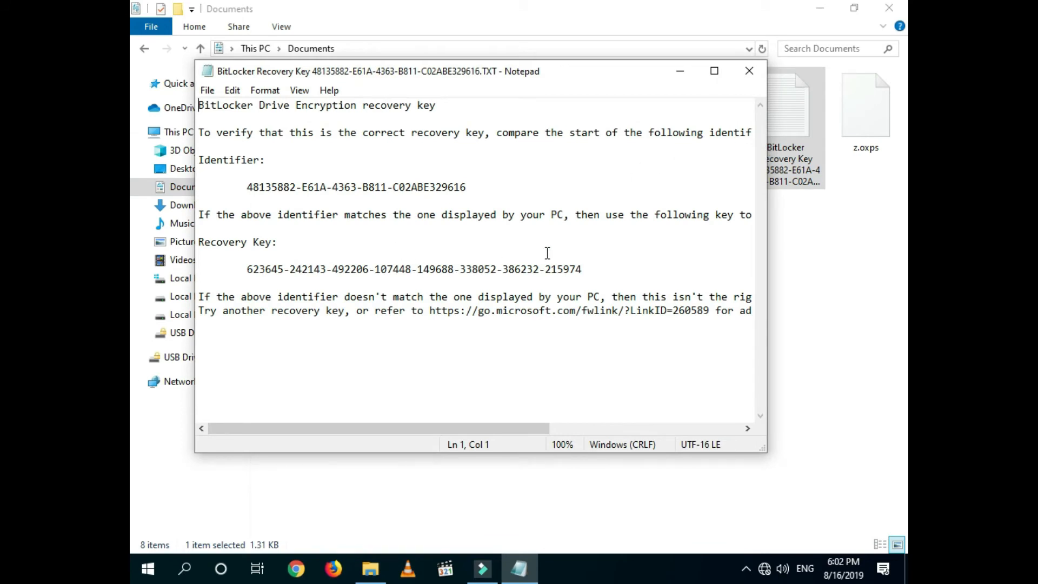
Step: Copy the 48-digit recovery key from Notepad, then close the file
drag(583, 268, 245, 274)
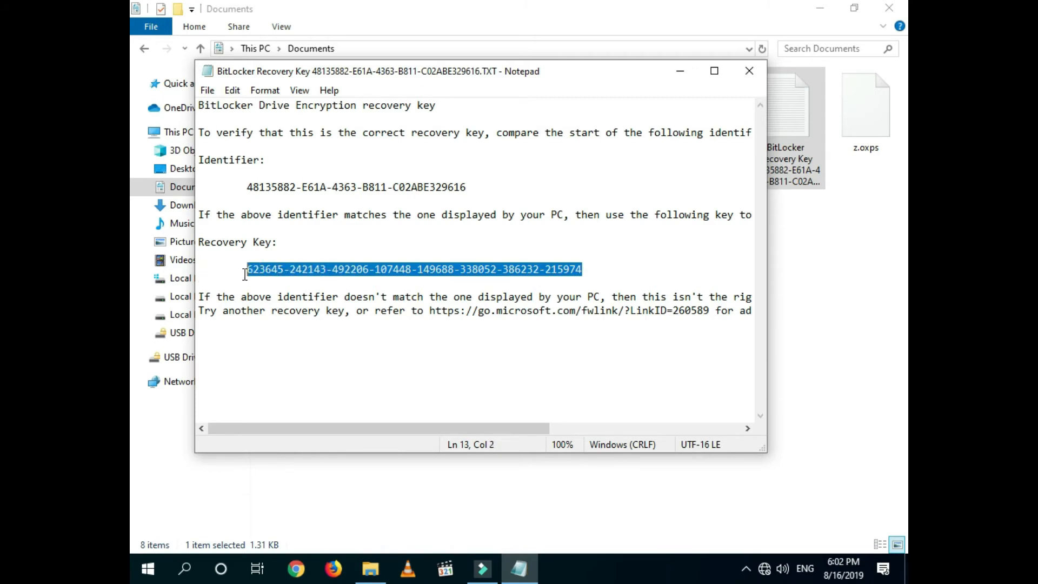
right_click(273, 270)
click(315, 314)
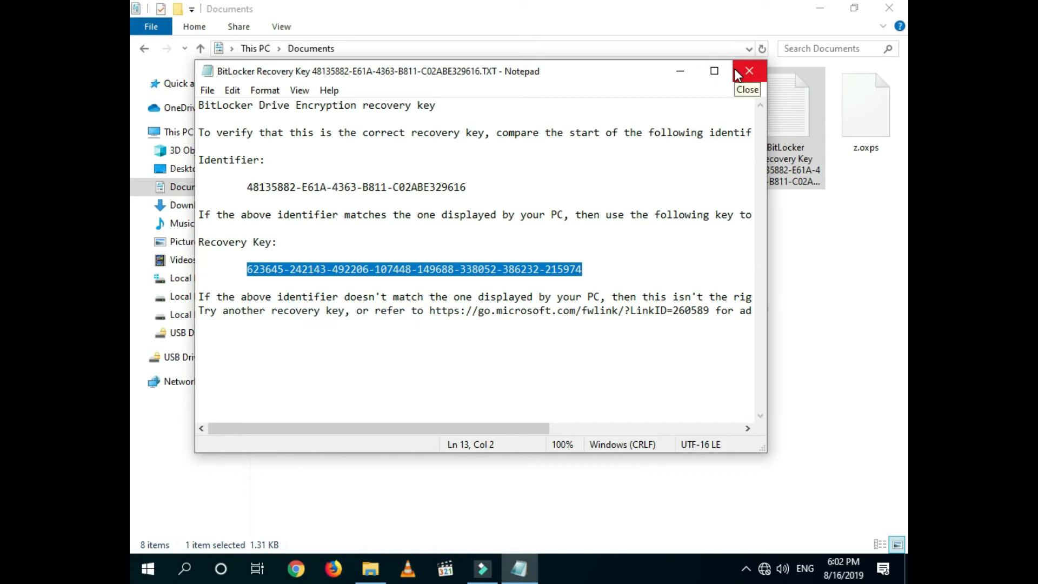
click(734, 72)
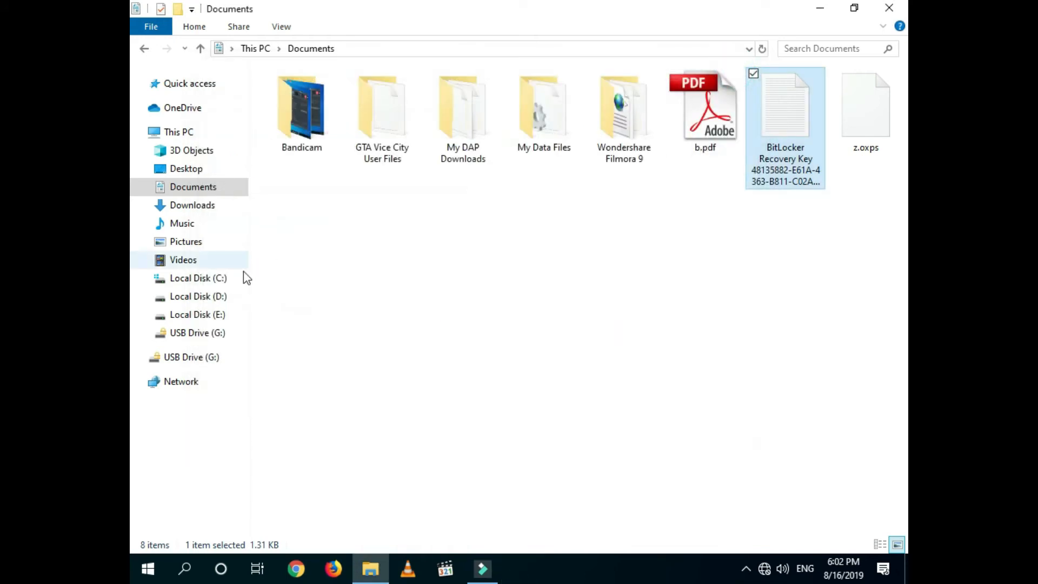
Step: Unlock drive G: by pasting the 48-digit recovery key instead of the password
click(199, 333)
click(684, 130)
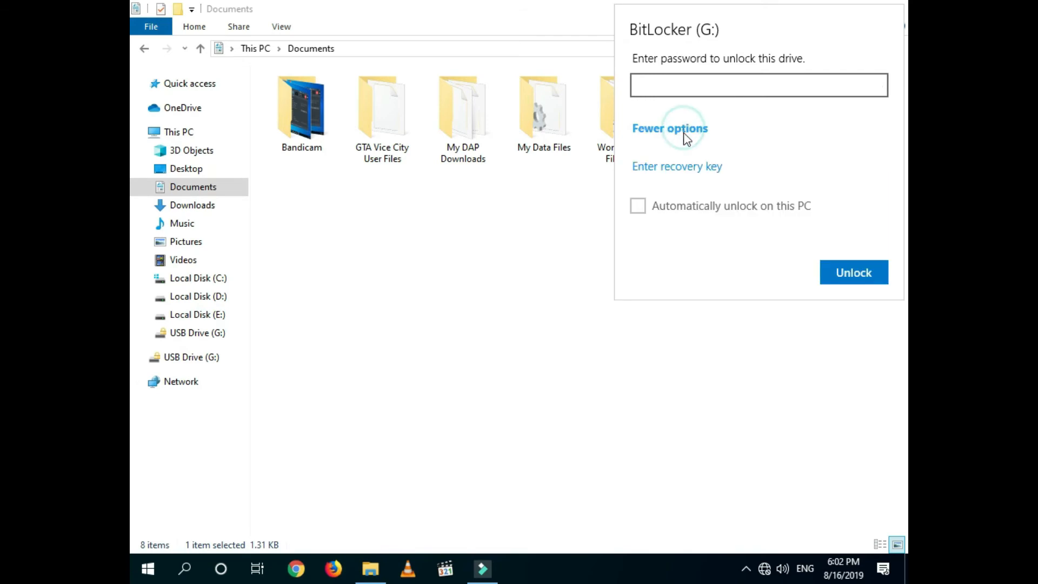
click(691, 166)
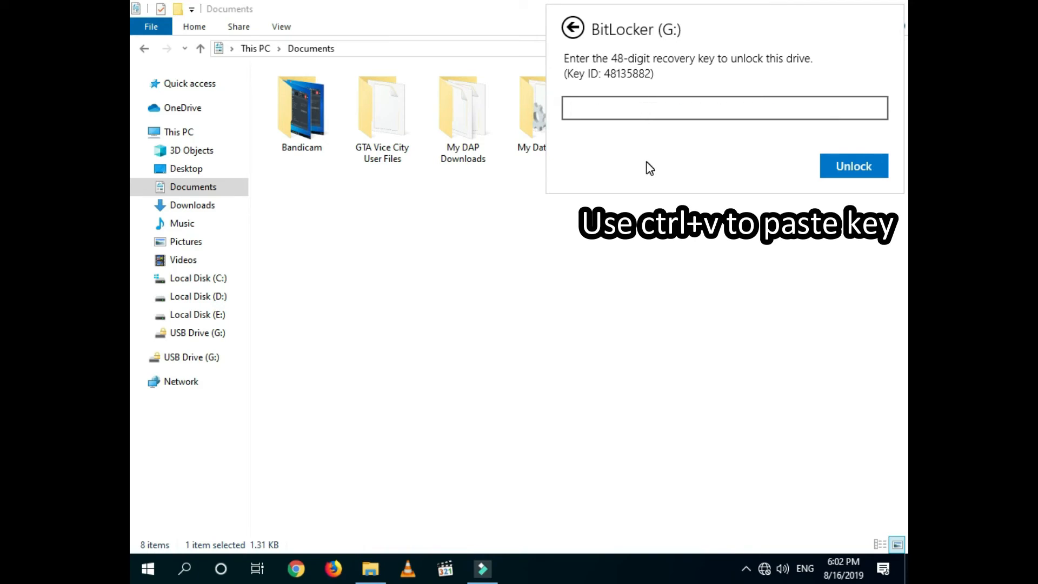
key(ctrl+v)
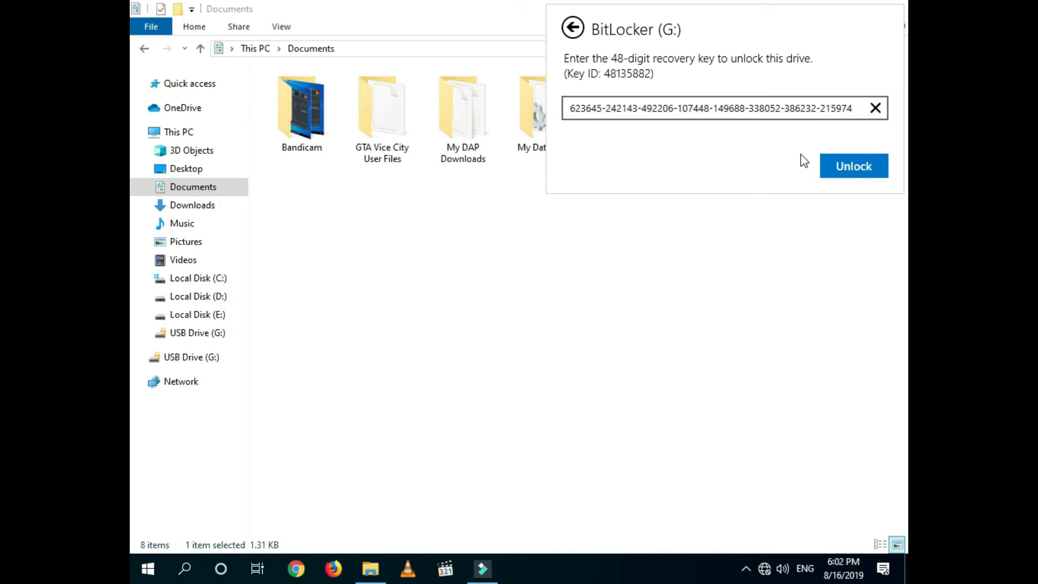
click(864, 176)
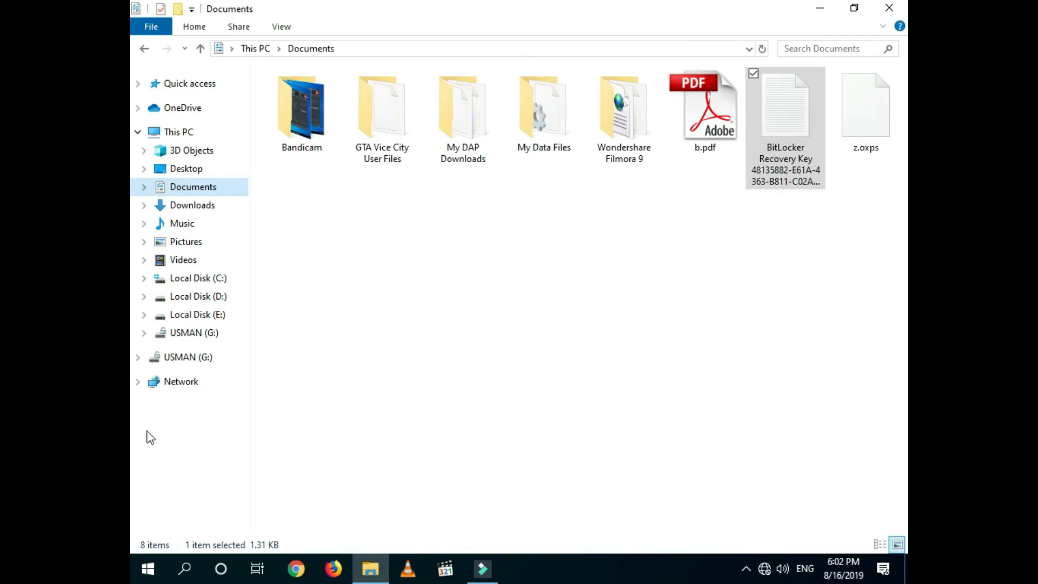
Step: Open the unlocked G: drive from This PC to confirm its files, then close Explorer
click(178, 138)
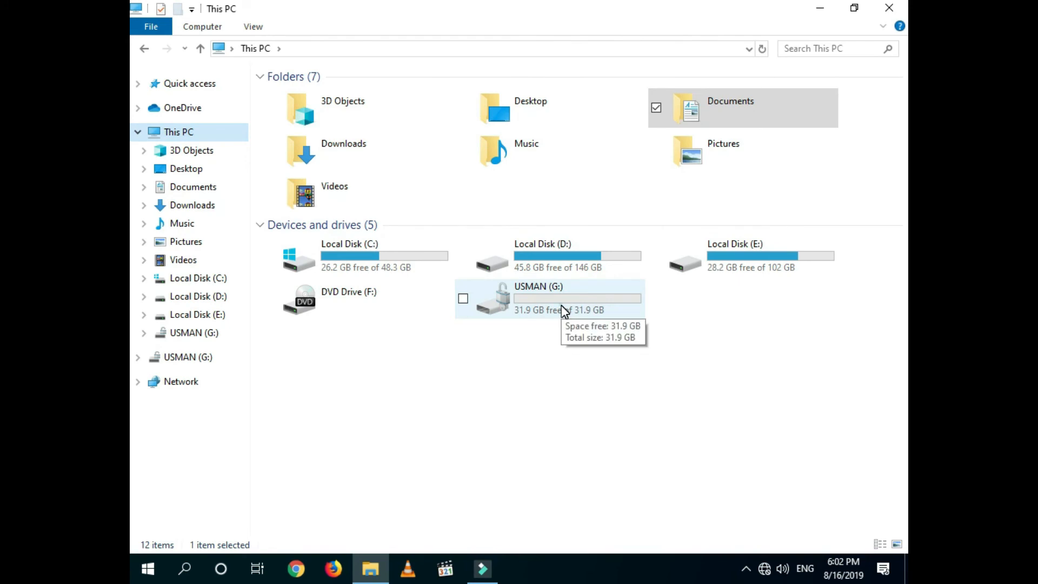
double_click(564, 311)
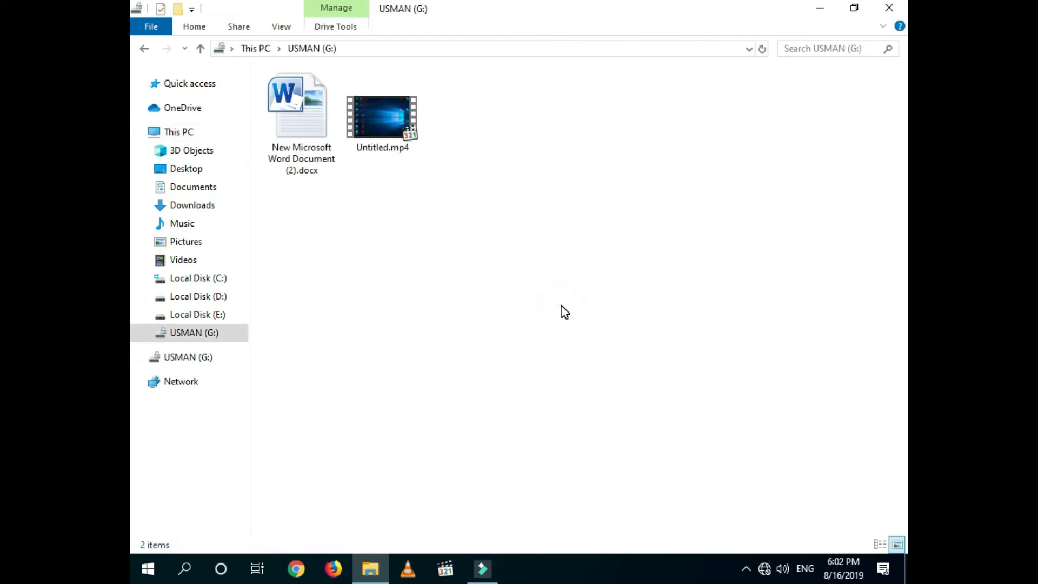
click(889, 8)
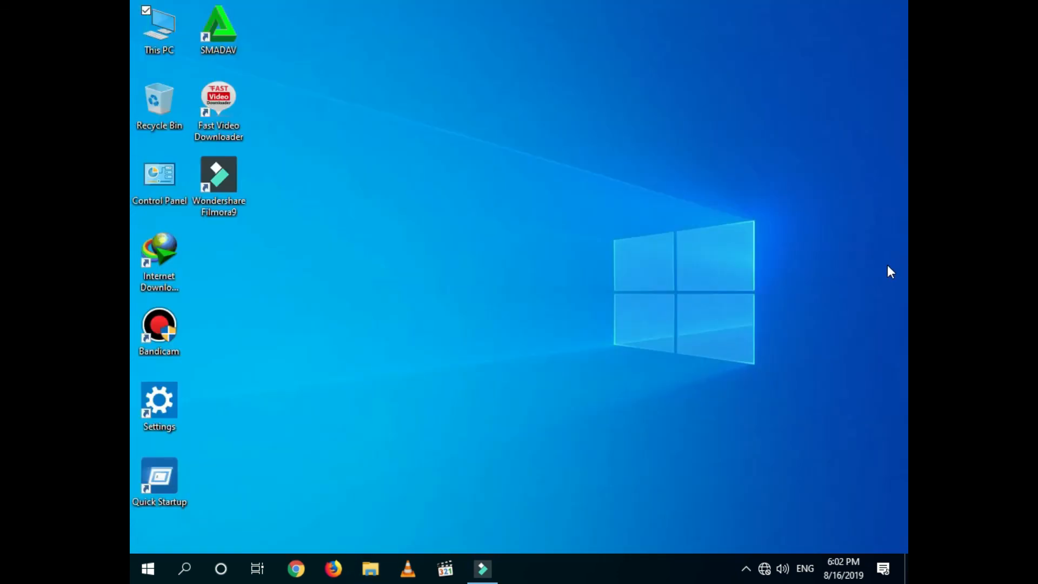